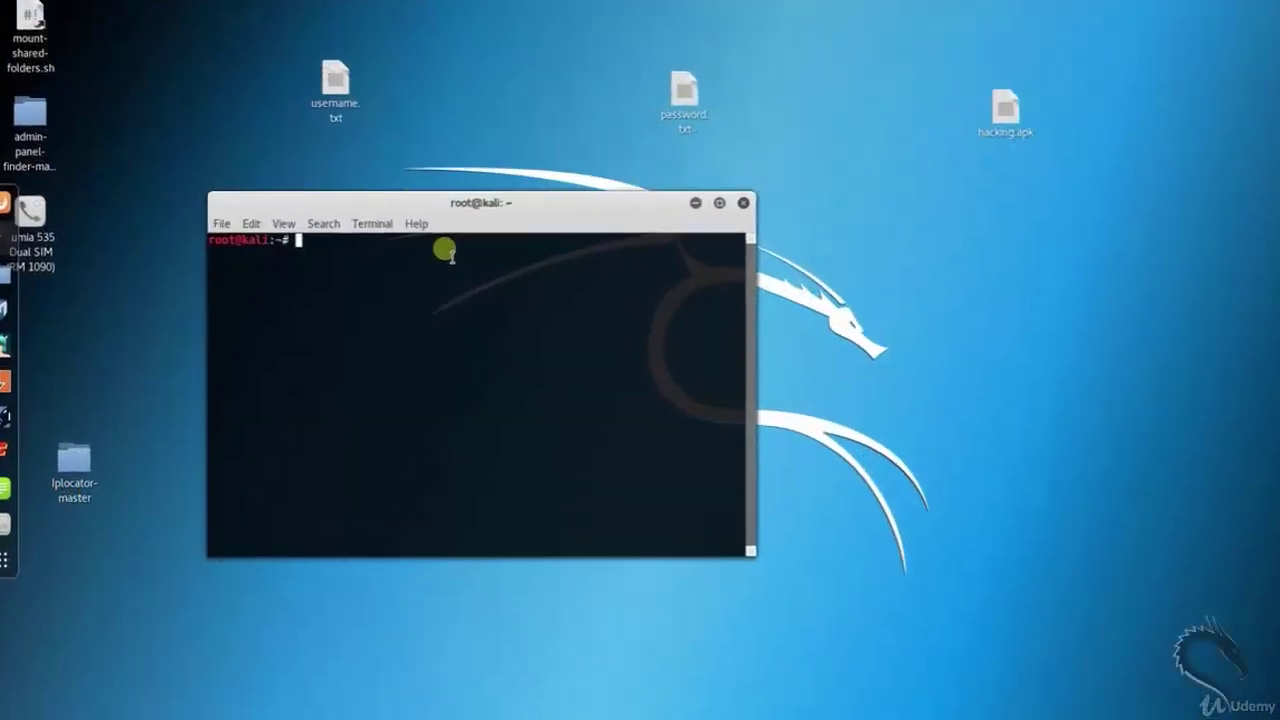
Launch Maltego CaseFile from the Terminal with the casefile command.
type("casefile")
key("Return")
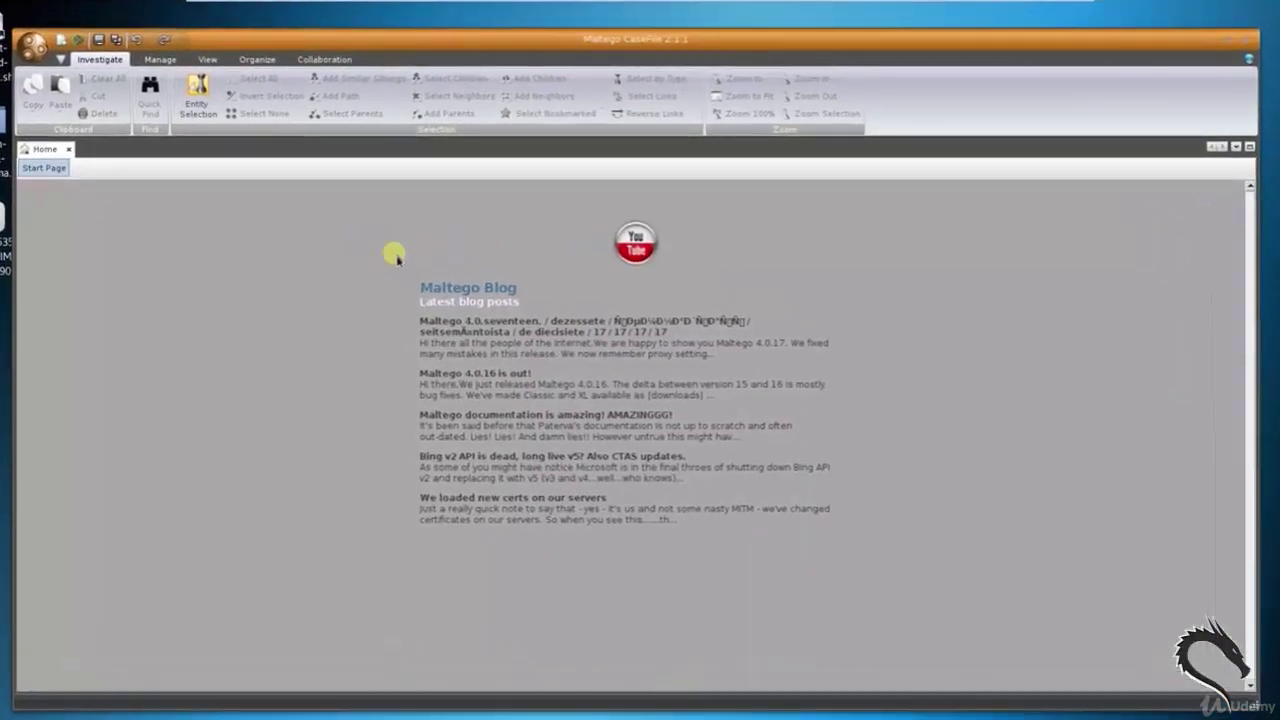
Create a new graph and place a Desktop Computer entity named PC.
left_click(32, 45)
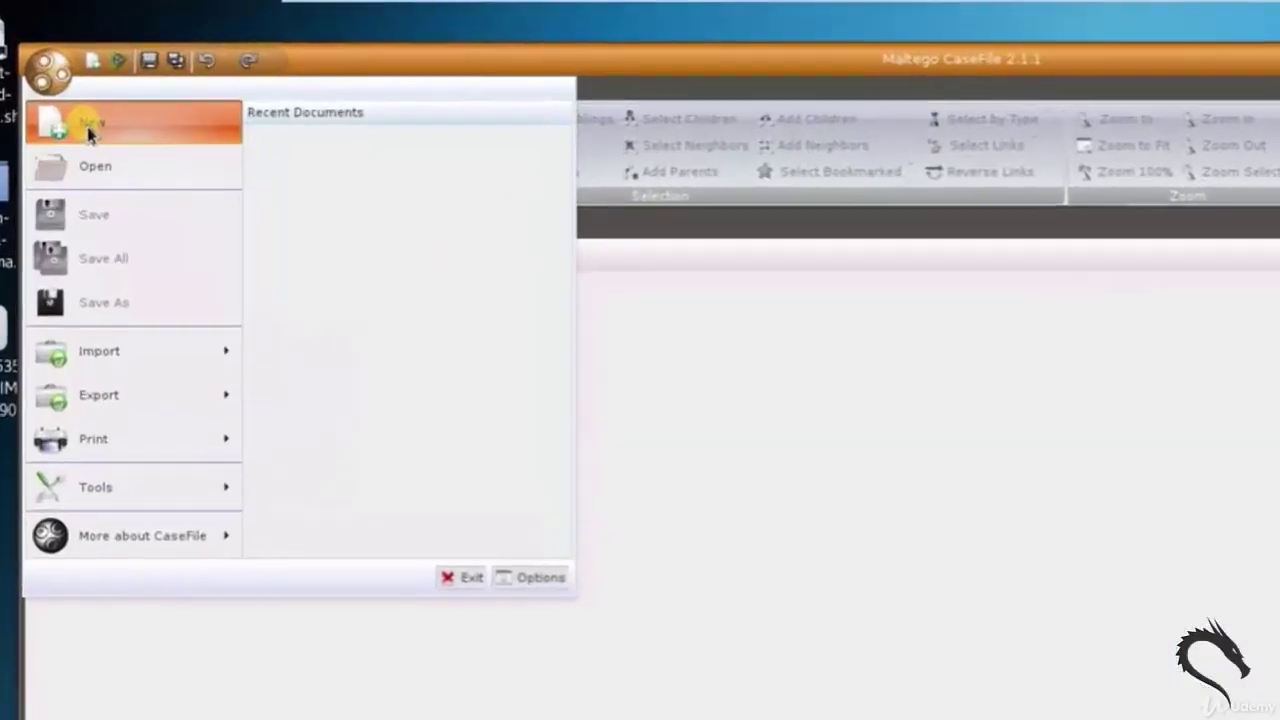
left_click(90, 130)
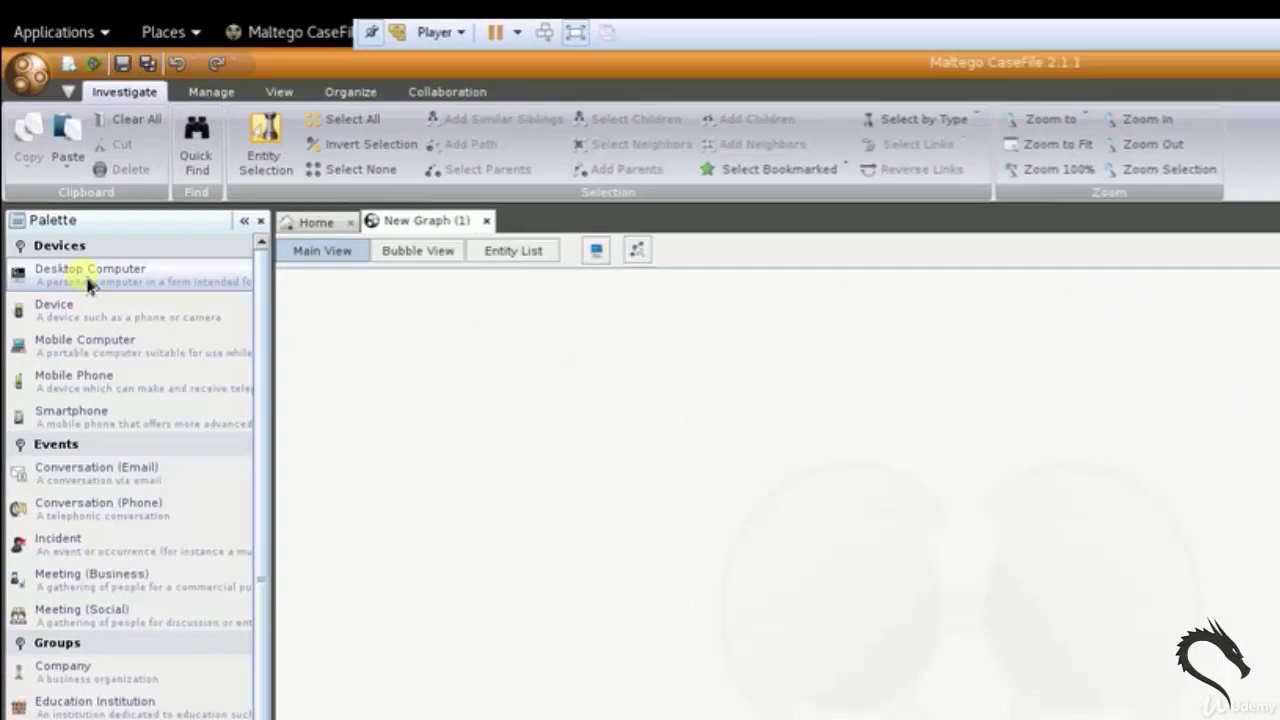
left_click_drag(88, 285, 330, 335)
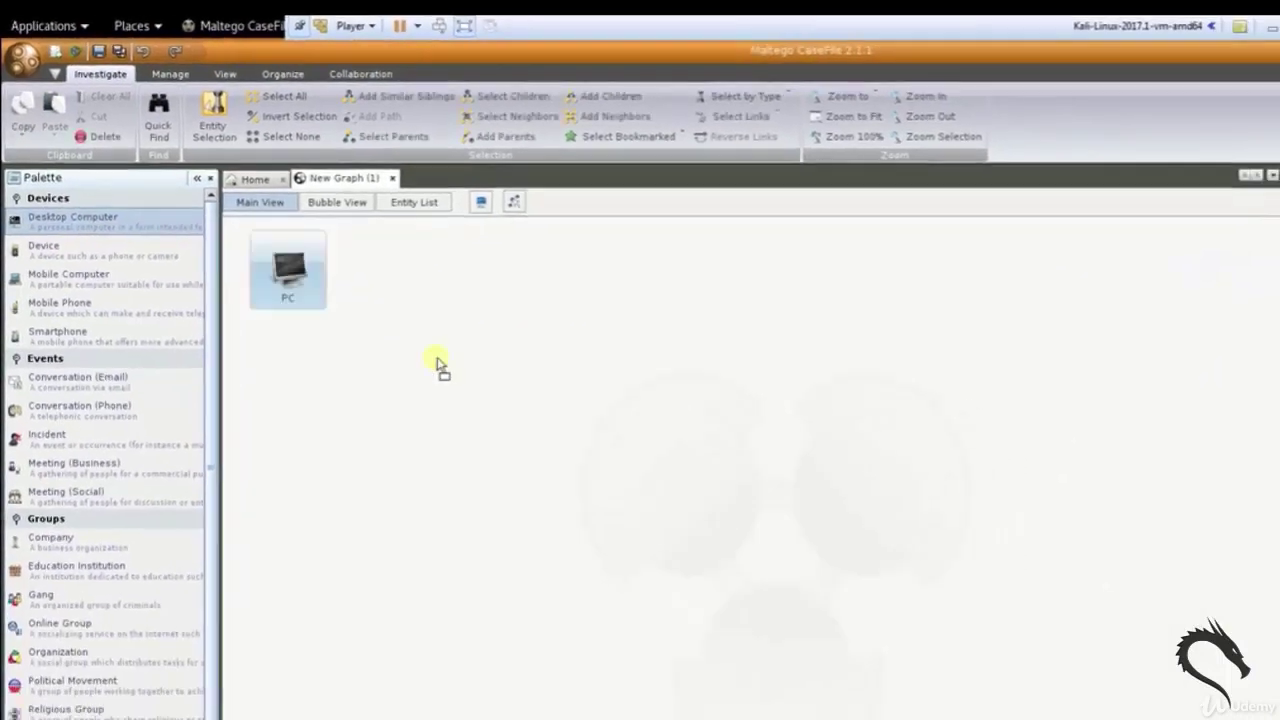
left_click_drag(288, 268, 398, 297)
Add the Mark Zuckerberg Facebook profile and link PC to it.
left_click(58, 690)
left_click_drag(66, 664, 640, 300)
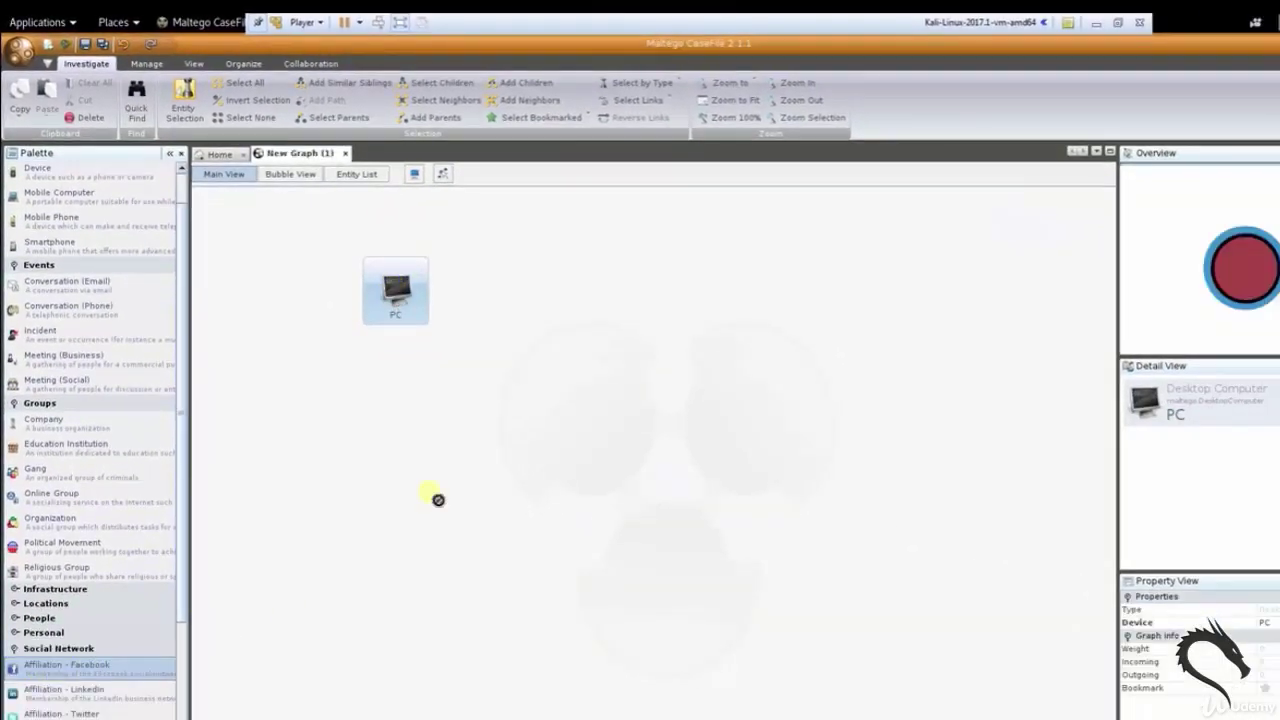
left_click_drag(430, 292, 622, 310)
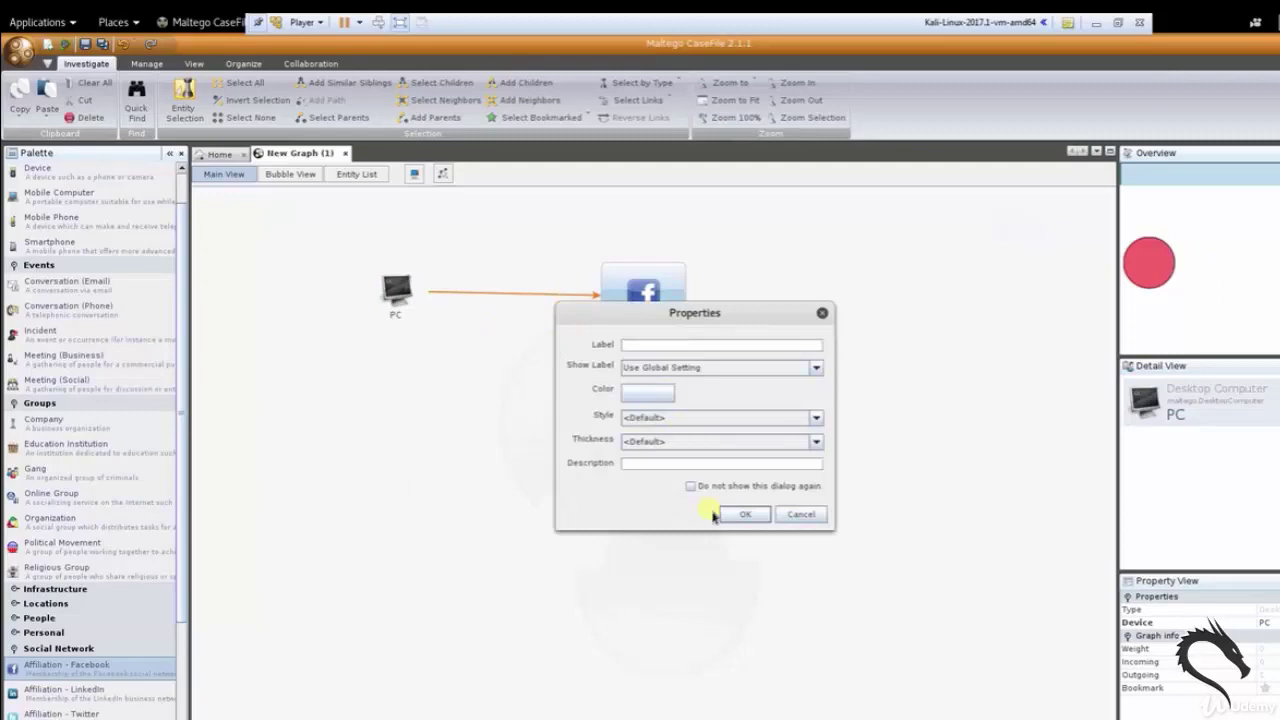
left_click(728, 512)
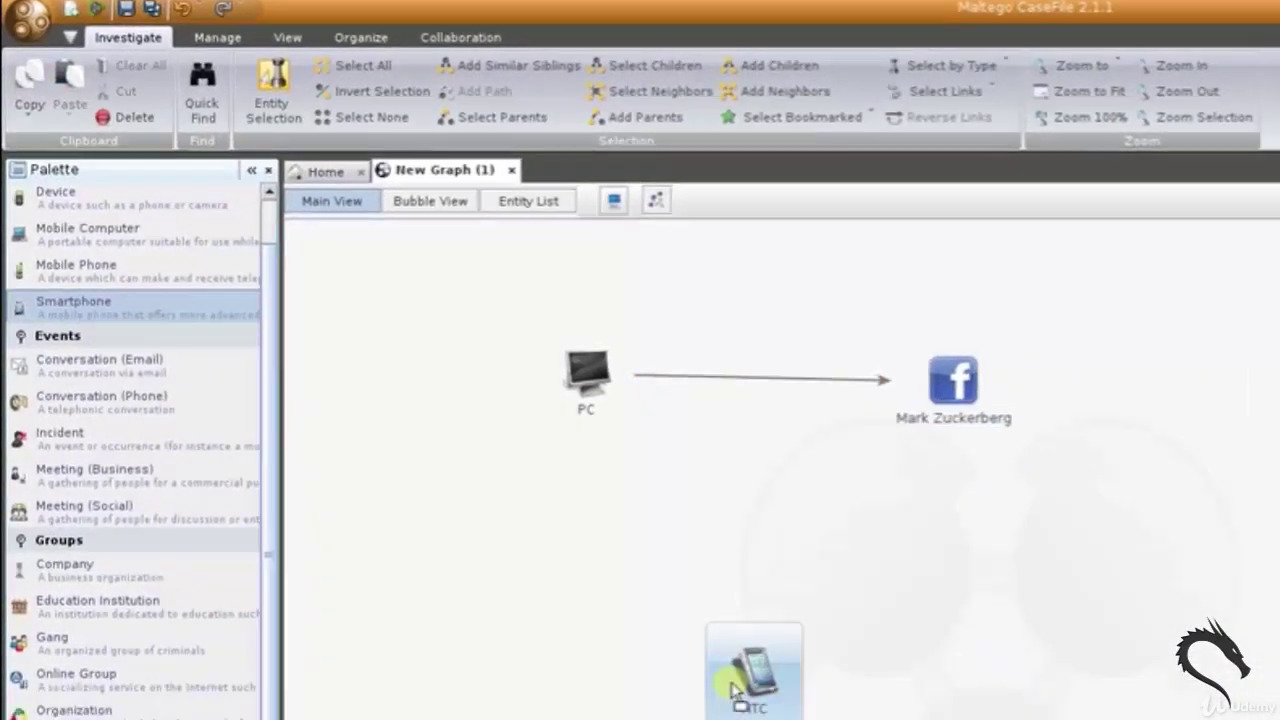
Add an HTC smartphone entity below PC and link it to Mark Zuckerberg.
left_click_drag(118, 343, 757, 705)
left_click_drag(565, 425, 650, 310)
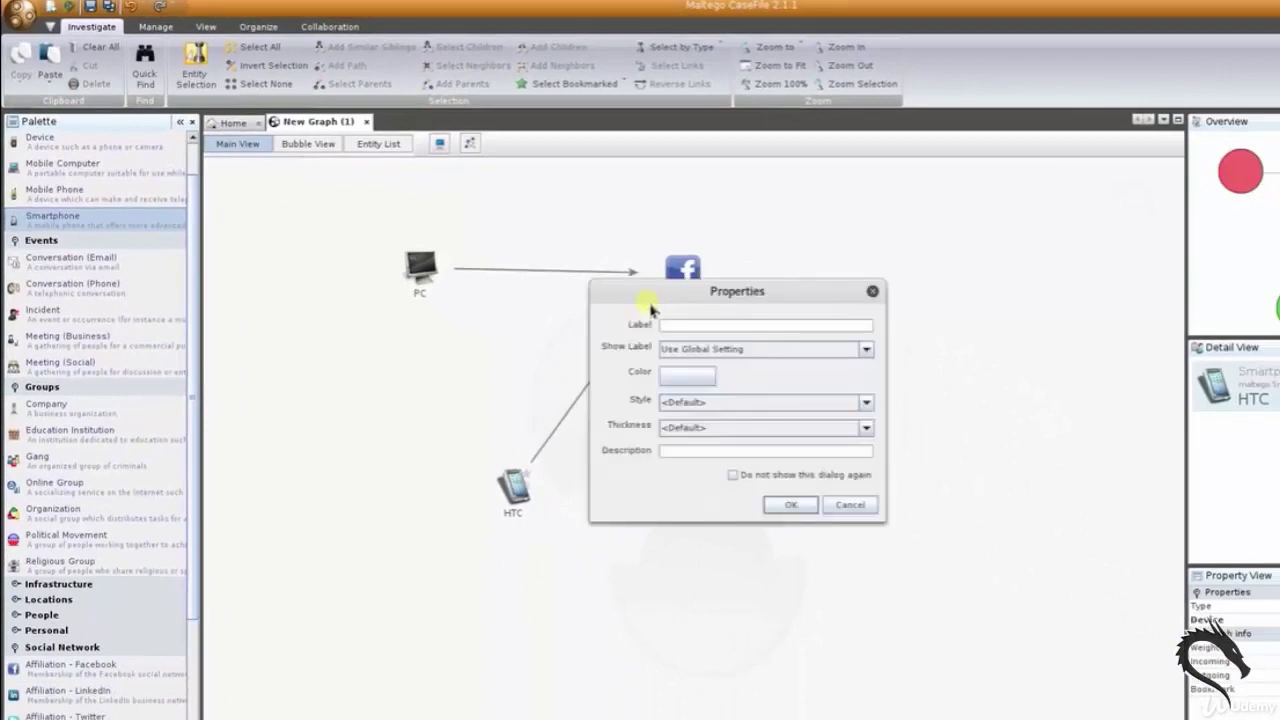
left_click(791, 506)
left_click(791, 506)
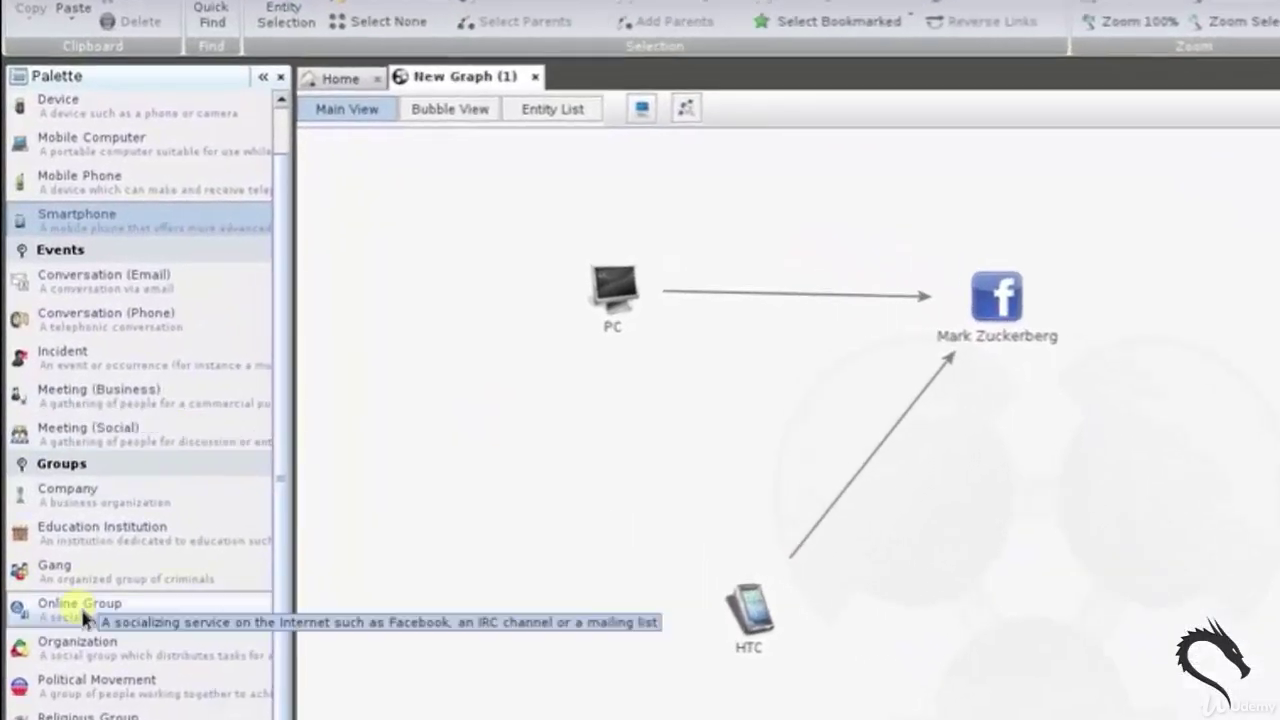
Add a Facebook online group linked from Mark Zuckerberg and HTC, plus a Latin Kings gang.
left_click_drag(80, 620, 1240, 325)
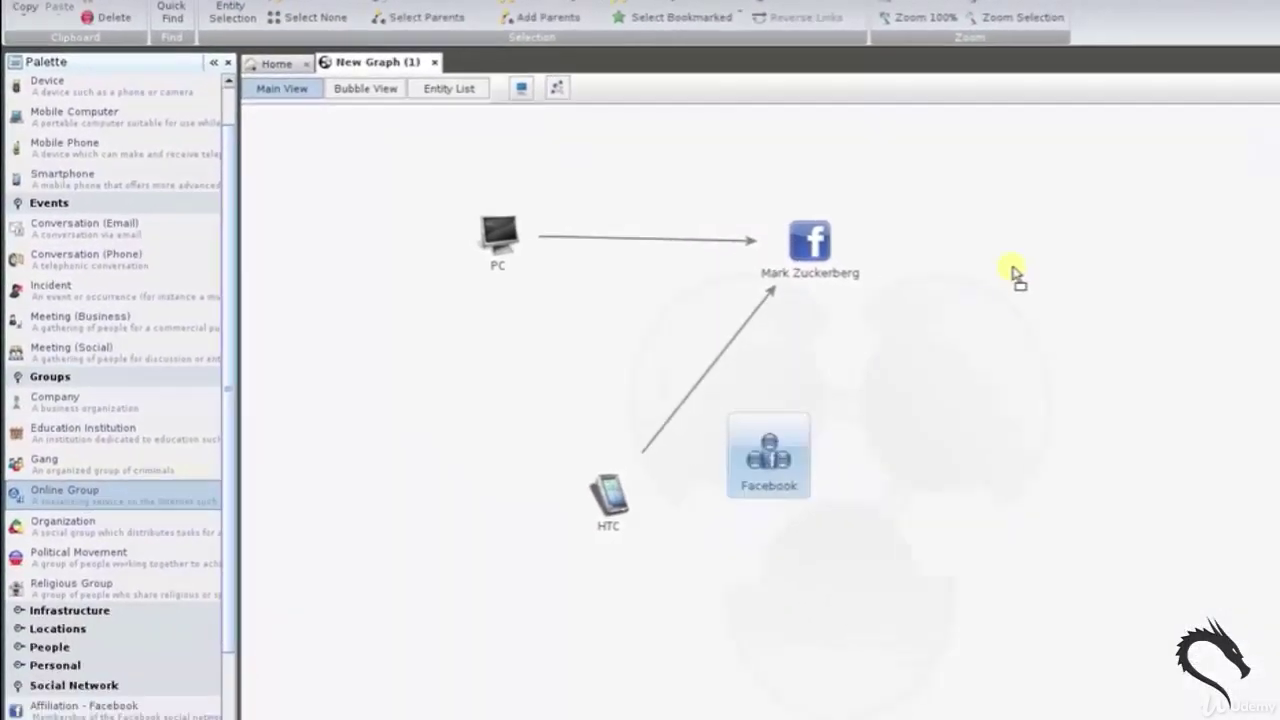
left_click_drag(765, 232, 878, 230)
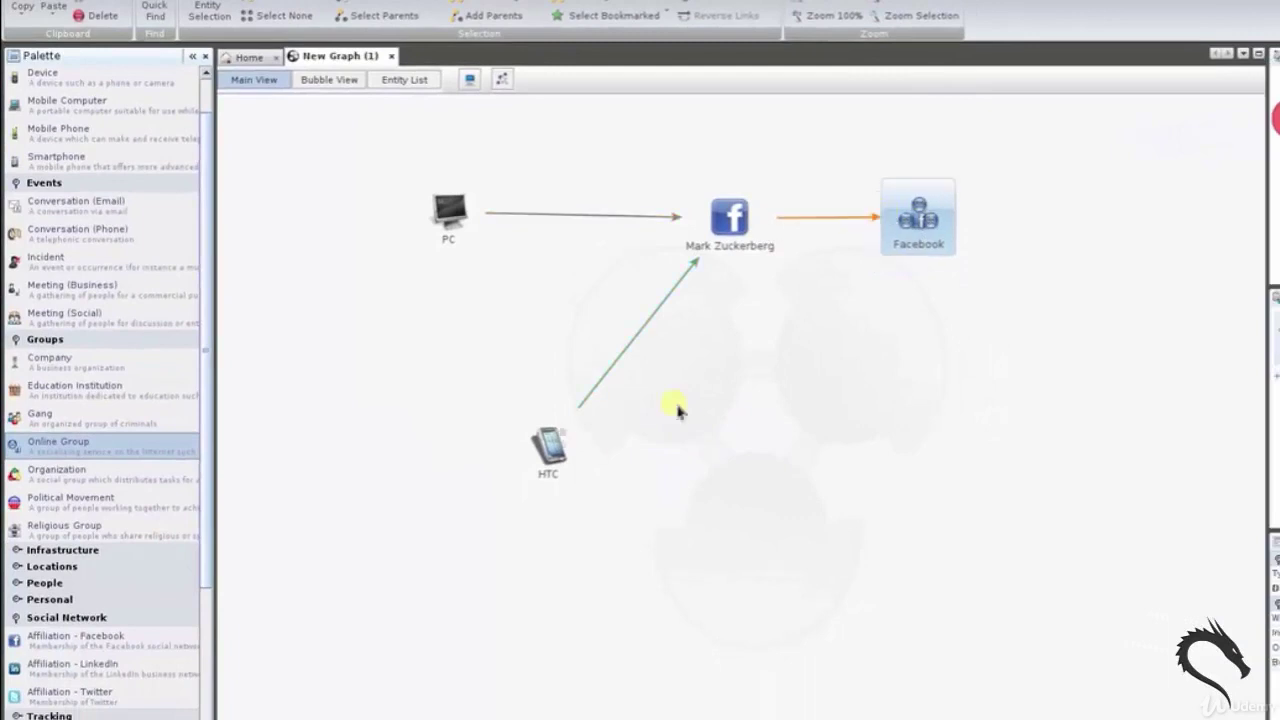
left_click_drag(550, 443, 892, 240)
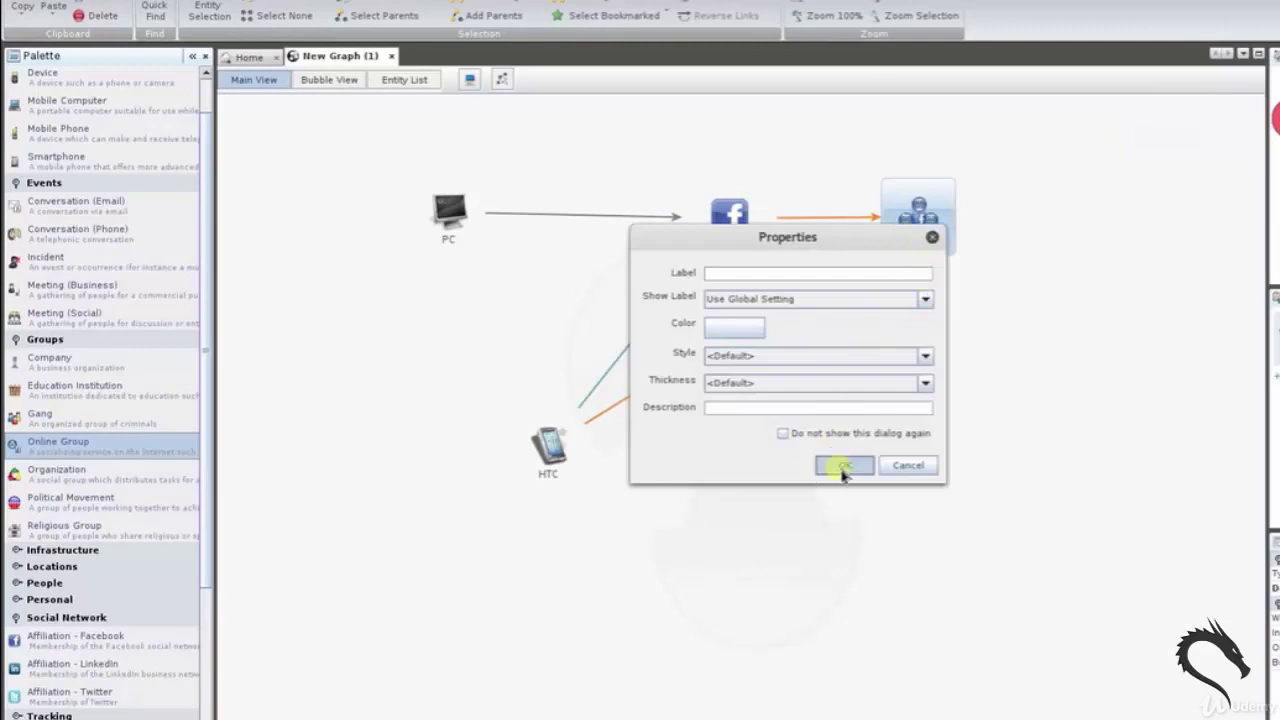
left_click(843, 466)
mouse_move(900, 245)
left_mouse_down()
mouse_move(668, 420)
mouse_move(565, 446)
left_mouse_up()
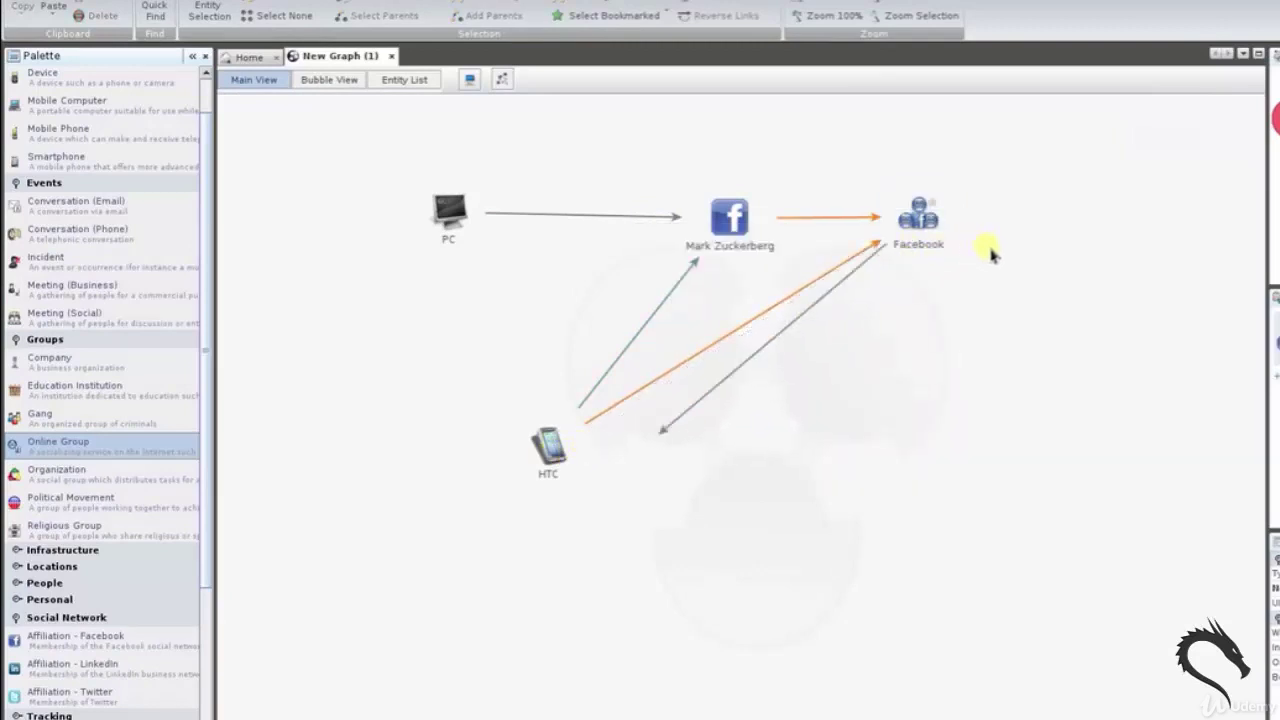
left_click_drag(942, 258, 1016, 246)
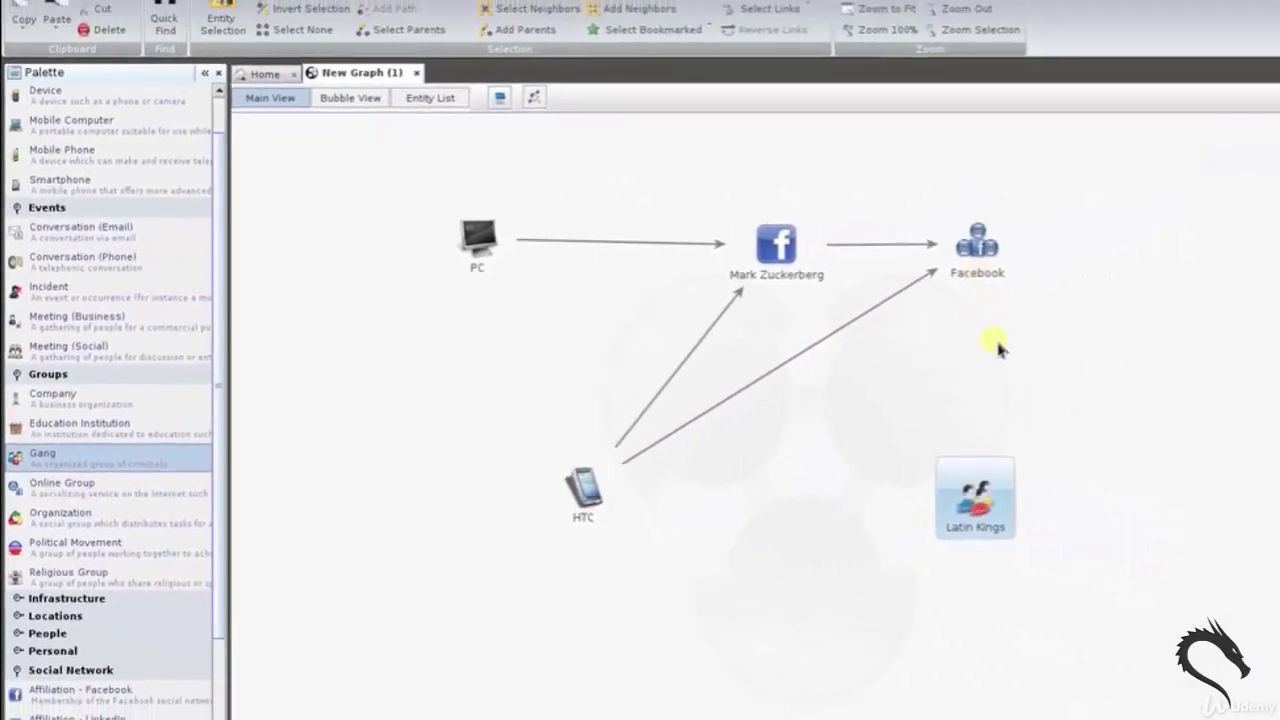
Link Latin Kings to the Facebook group and add a Business Leader named John Doe.
left_click(988, 462)
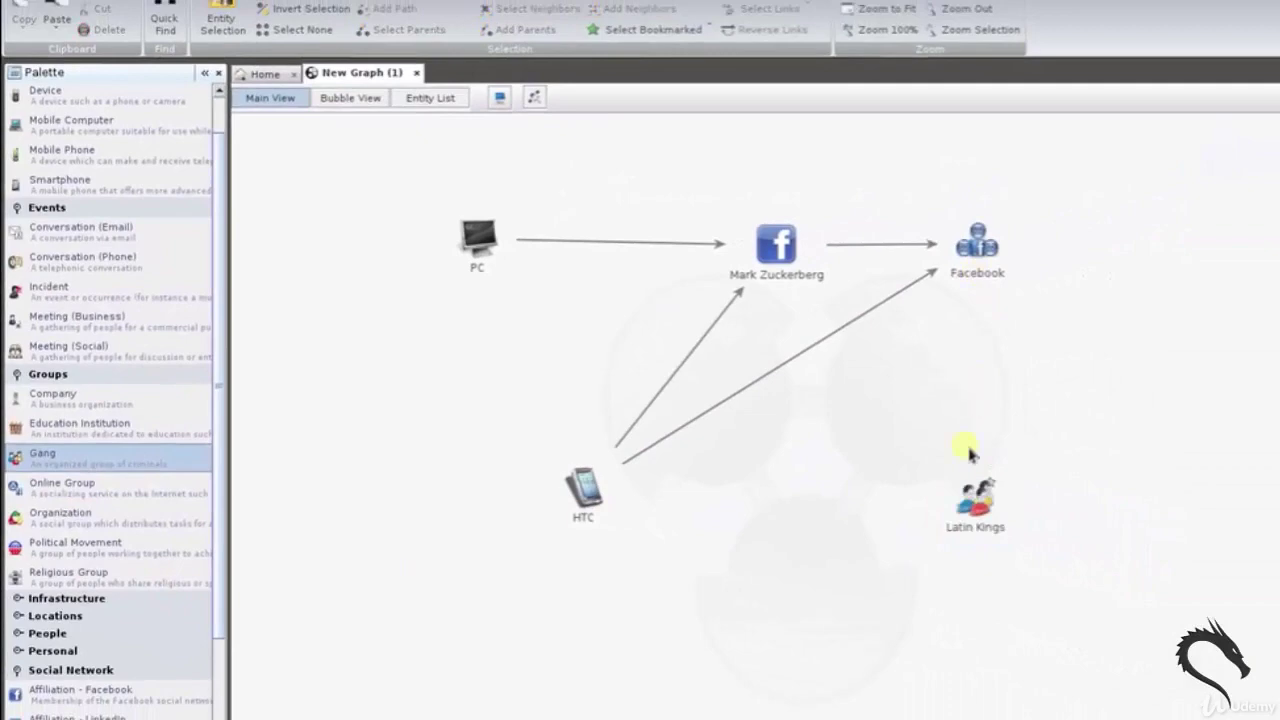
left_click_drag(970, 320, 977, 248)
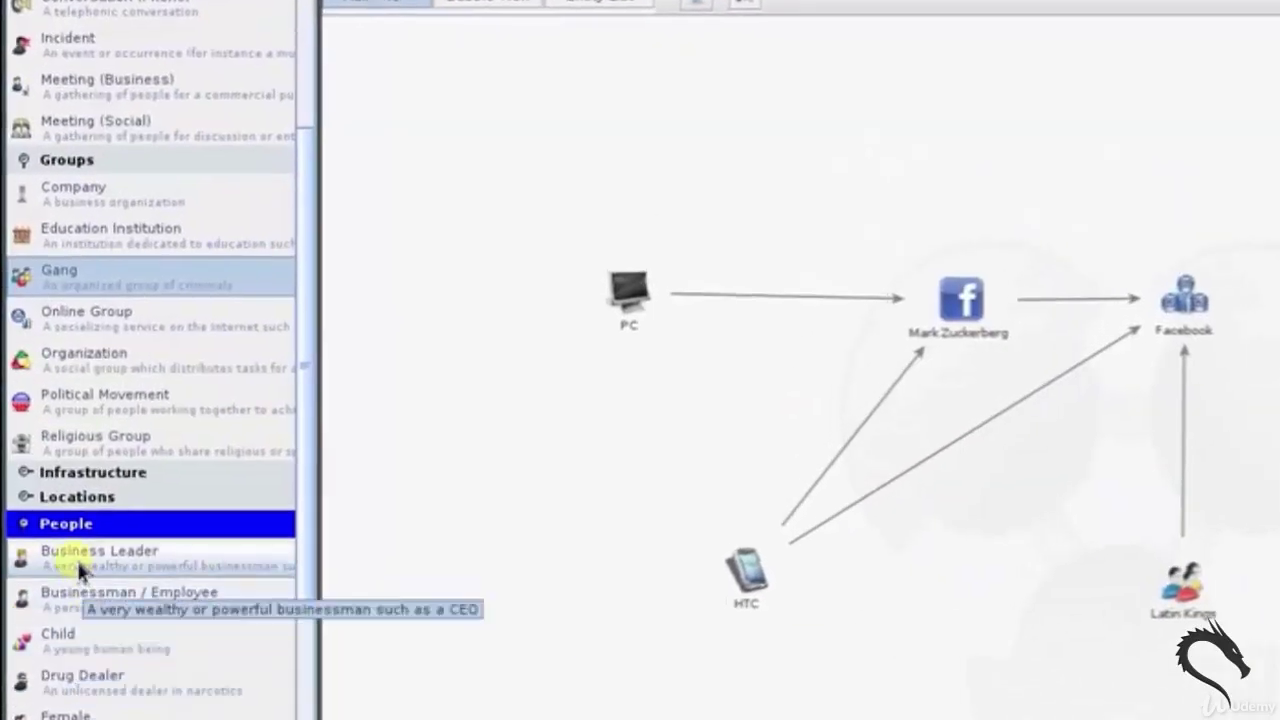
left_click_drag(80, 570, 430, 620)
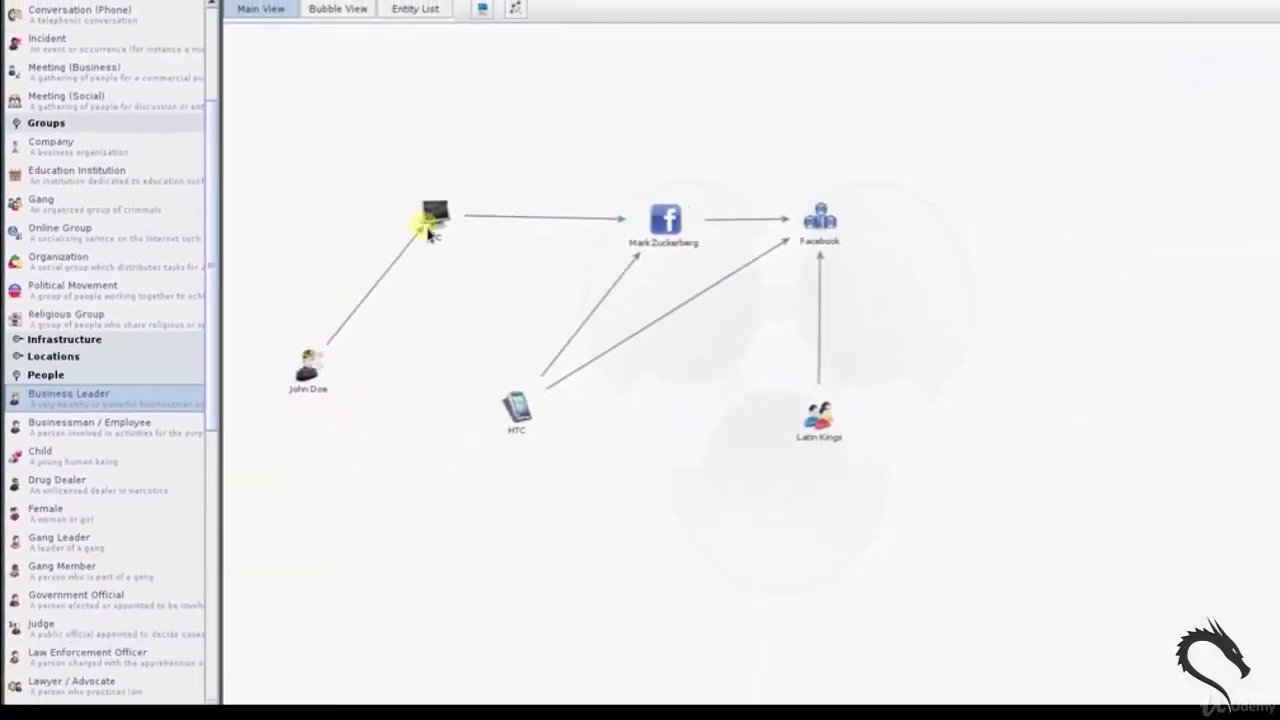
Link John Doe to both the PC and the HTC smartphone.
left_click_drag(405, 228, 430, 215)
left_click(868, 405)
left_click(657, 230)
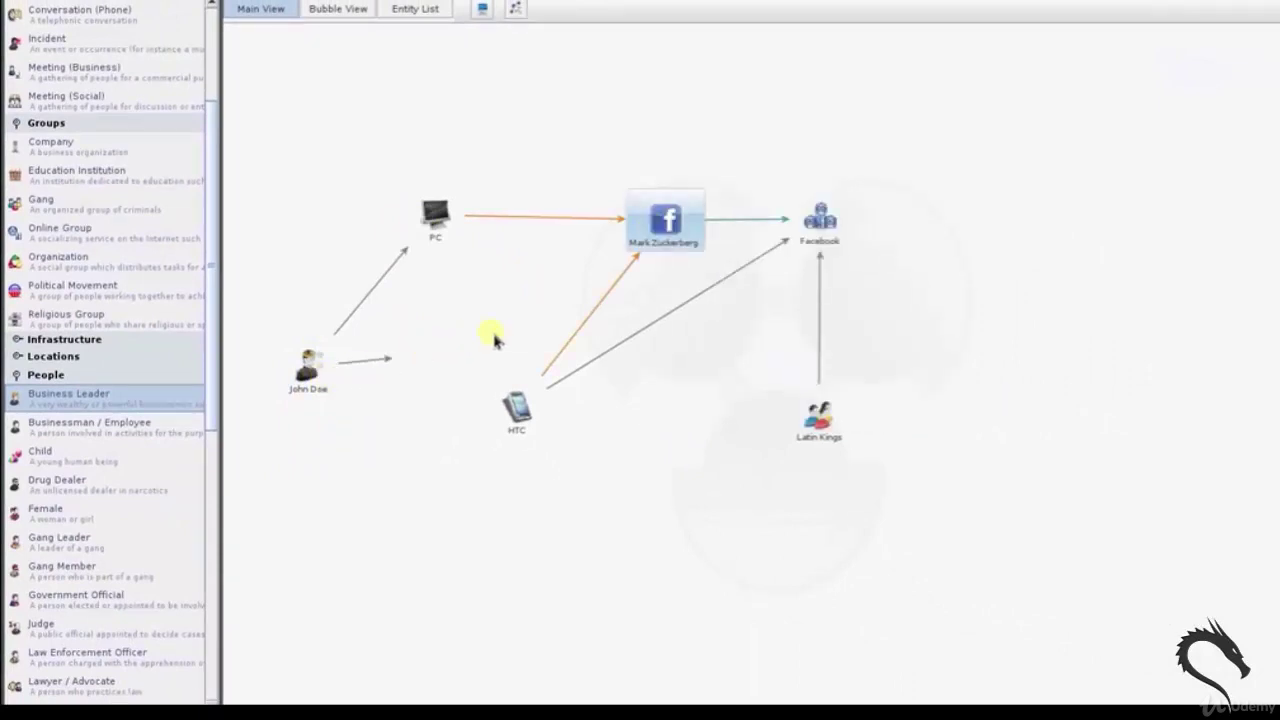
left_click_drag(494, 338, 508, 403)
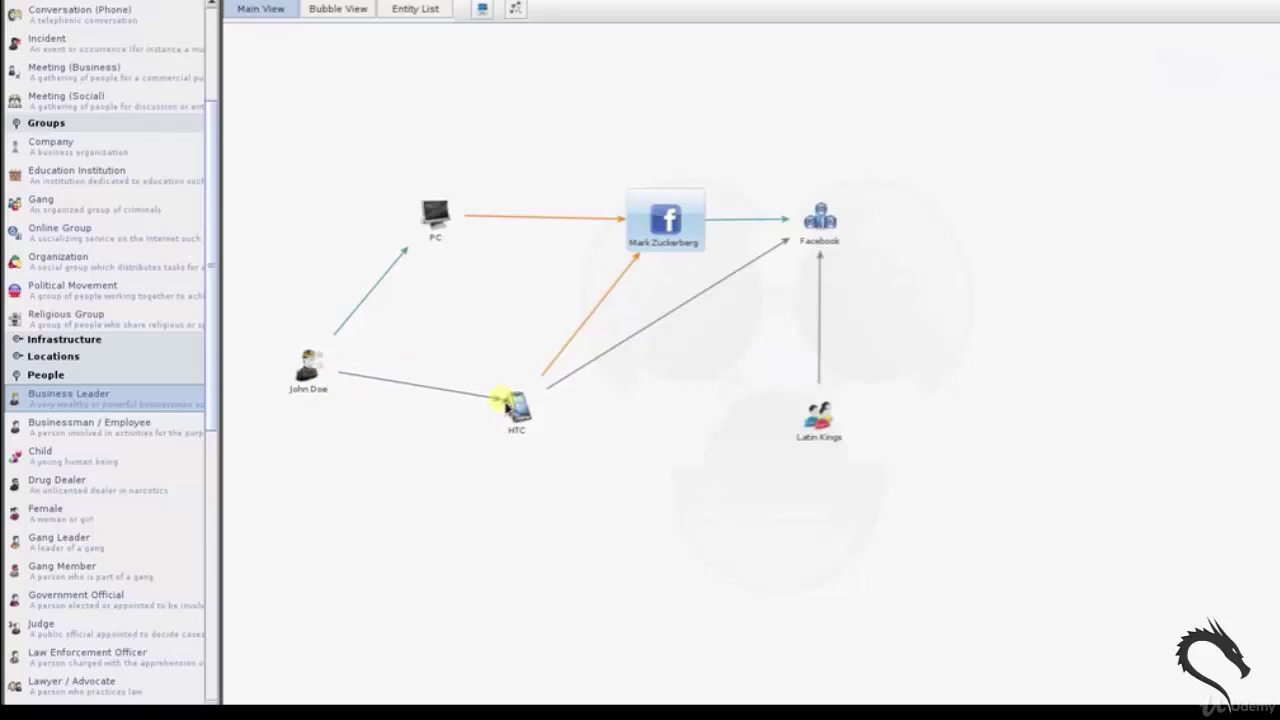
left_click_drag(508, 405, 510, 405)
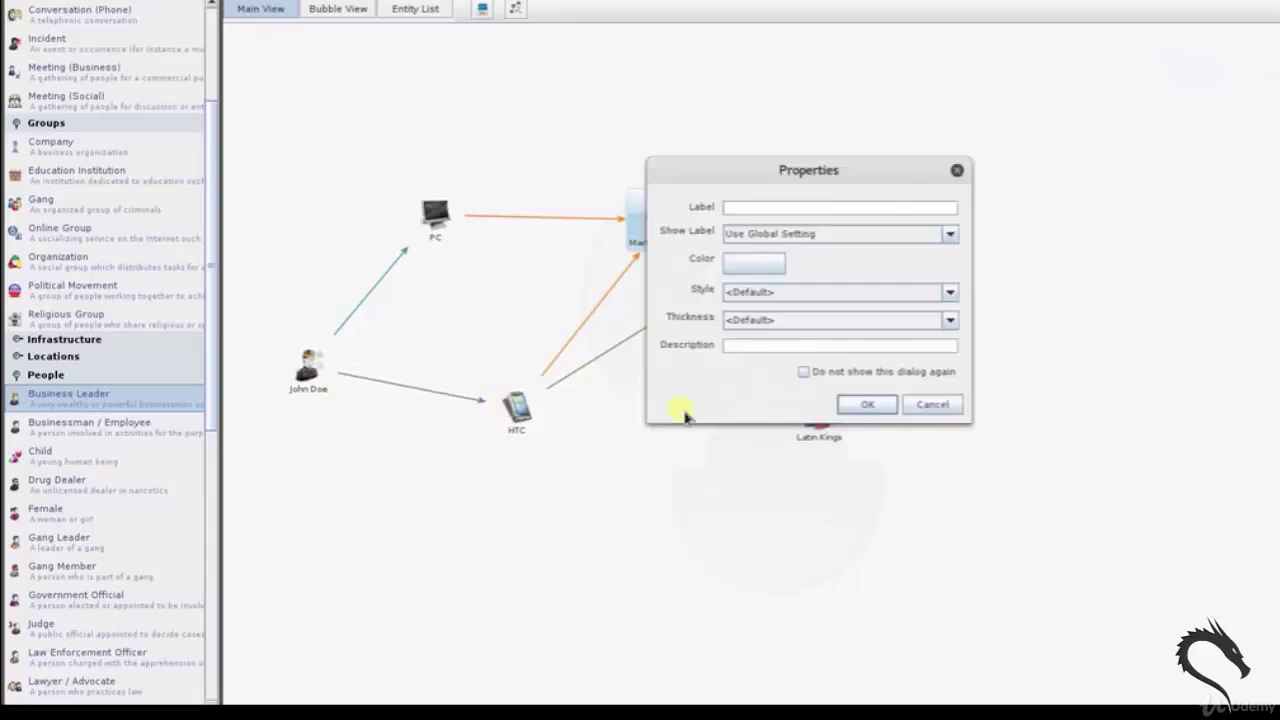
left_click(868, 405)
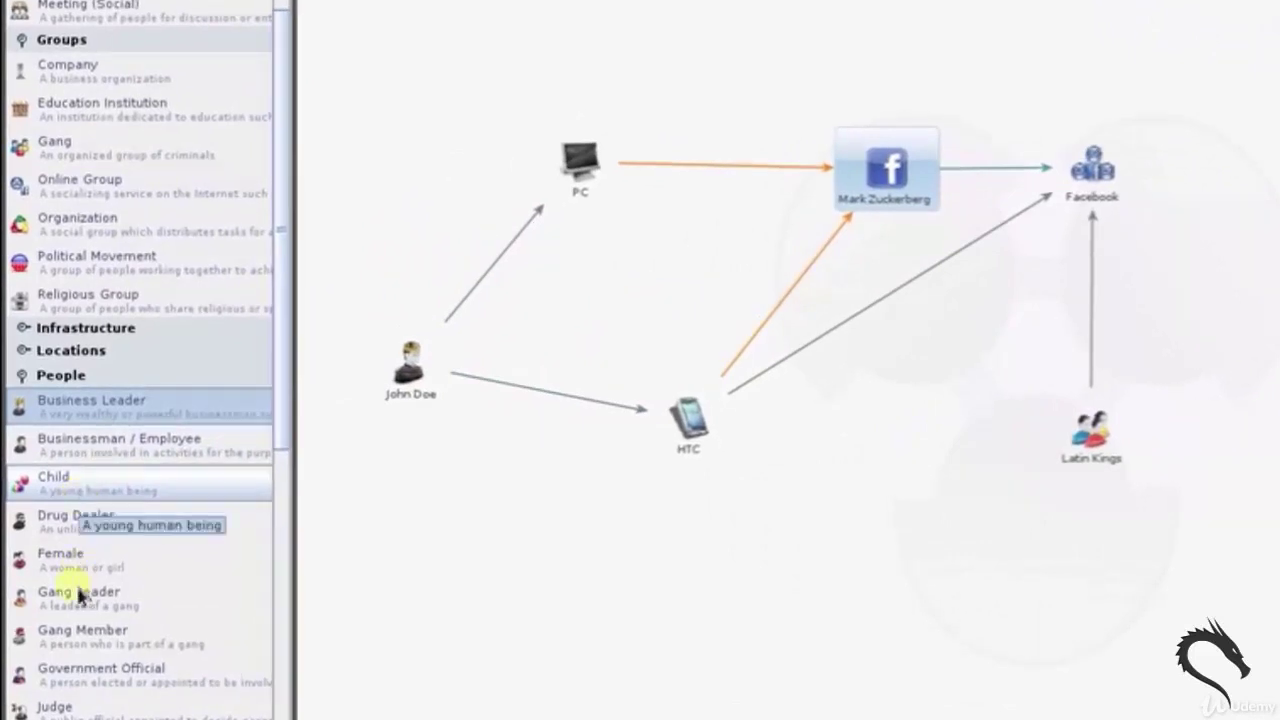
Scroll the Palette down to the Events entity types.
scroll(97, 692, "down", 2)
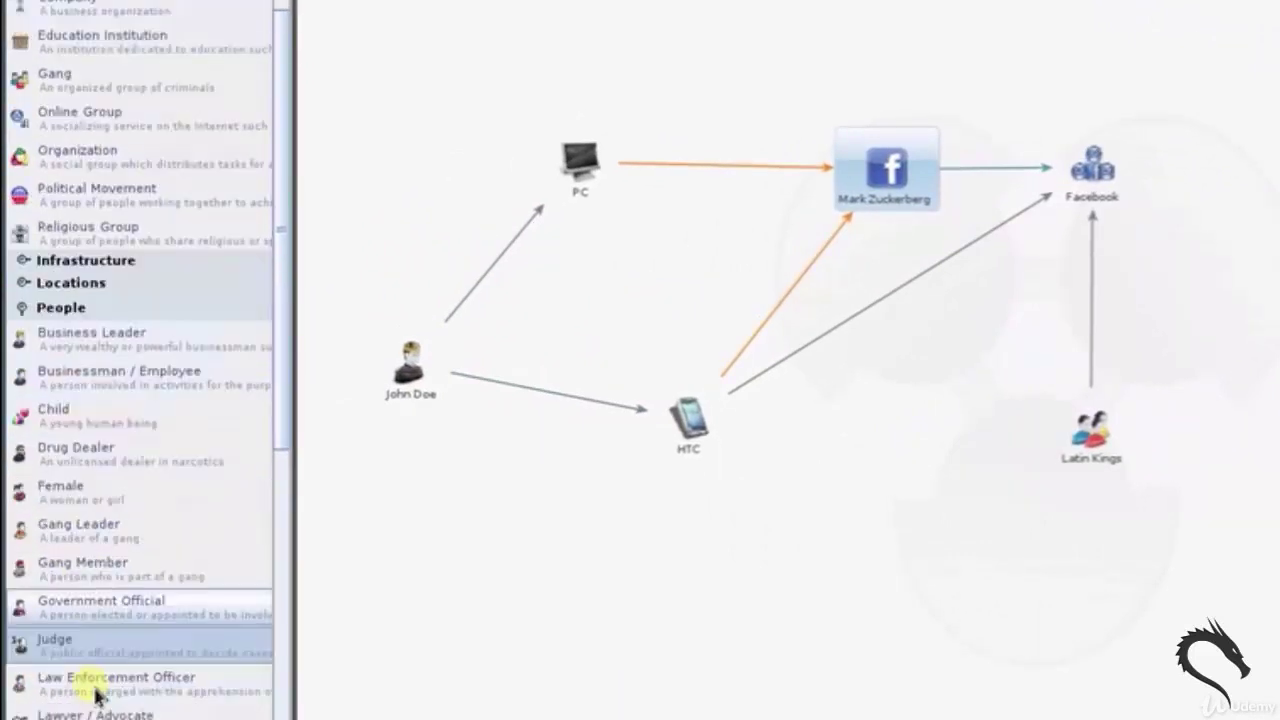
scroll(97, 692, "down", 4)
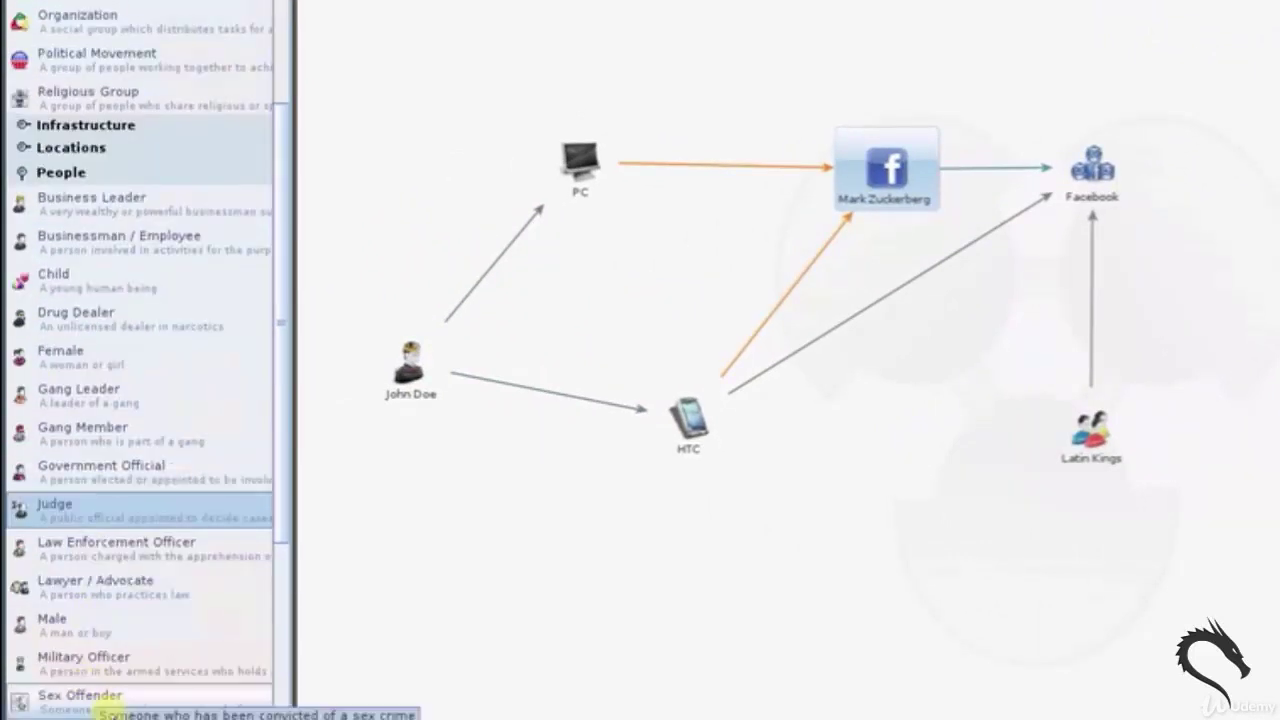
scroll(118, 710, "down", 2)
scroll(57, 228, "up", 15)
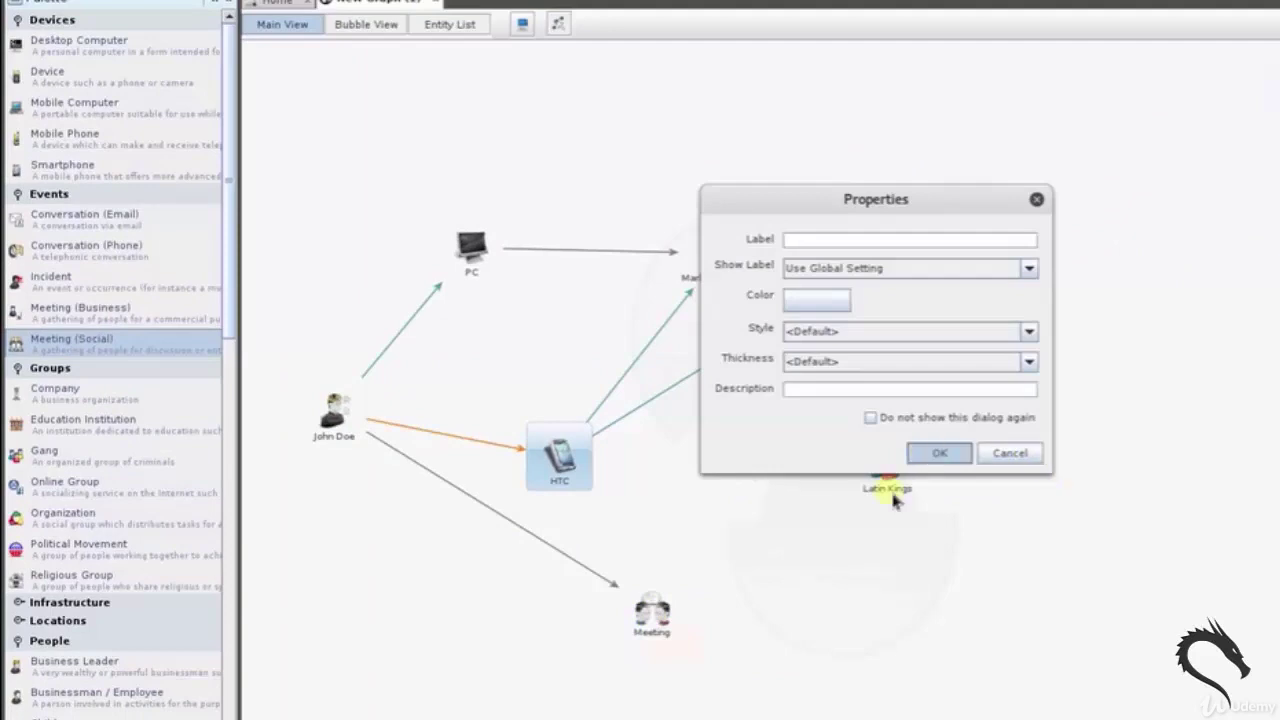
Link the Facebook group and Latin Kings to the Meeting entity.
key("Return")
mouse_move(893, 500)
left_mouse_down()
mouse_move(643, 595)
mouse_move(658, 597)
left_mouse_up()
left_click(932, 455)
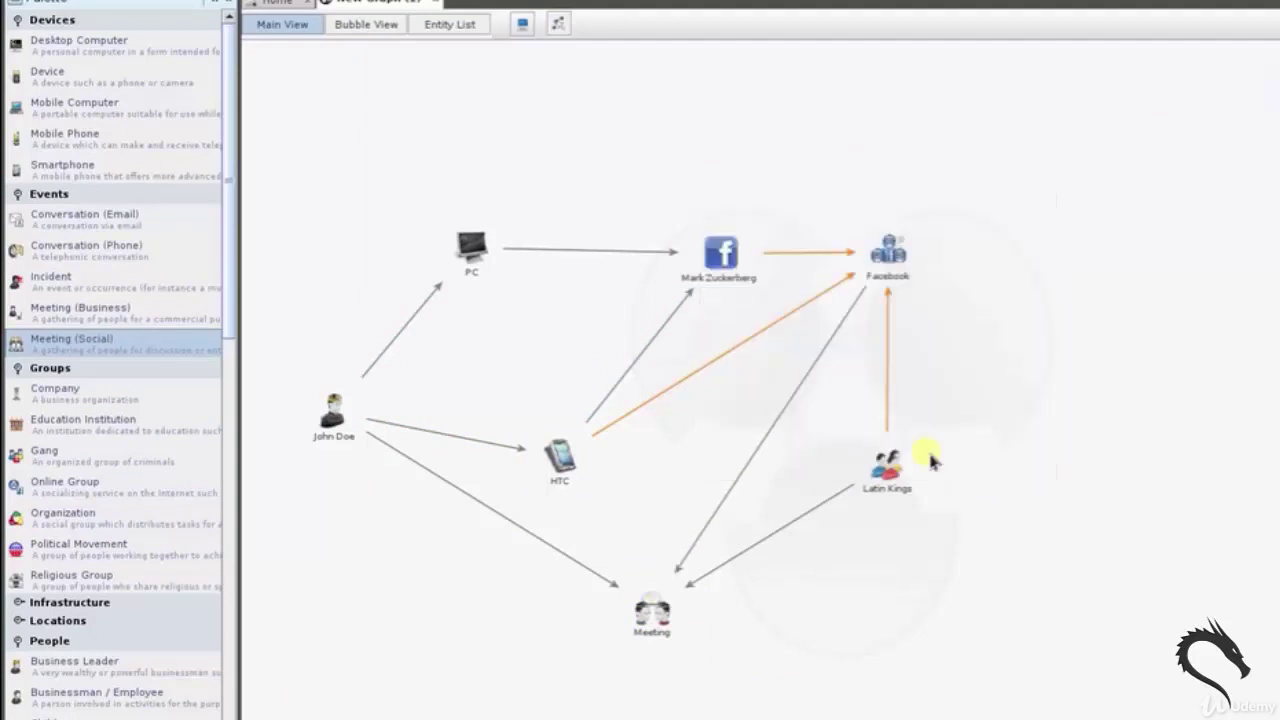
mouse_move(1037, 172)
left_mouse_down()
mouse_move(186, 458)
mouse_move(297, 449)
left_mouse_up()
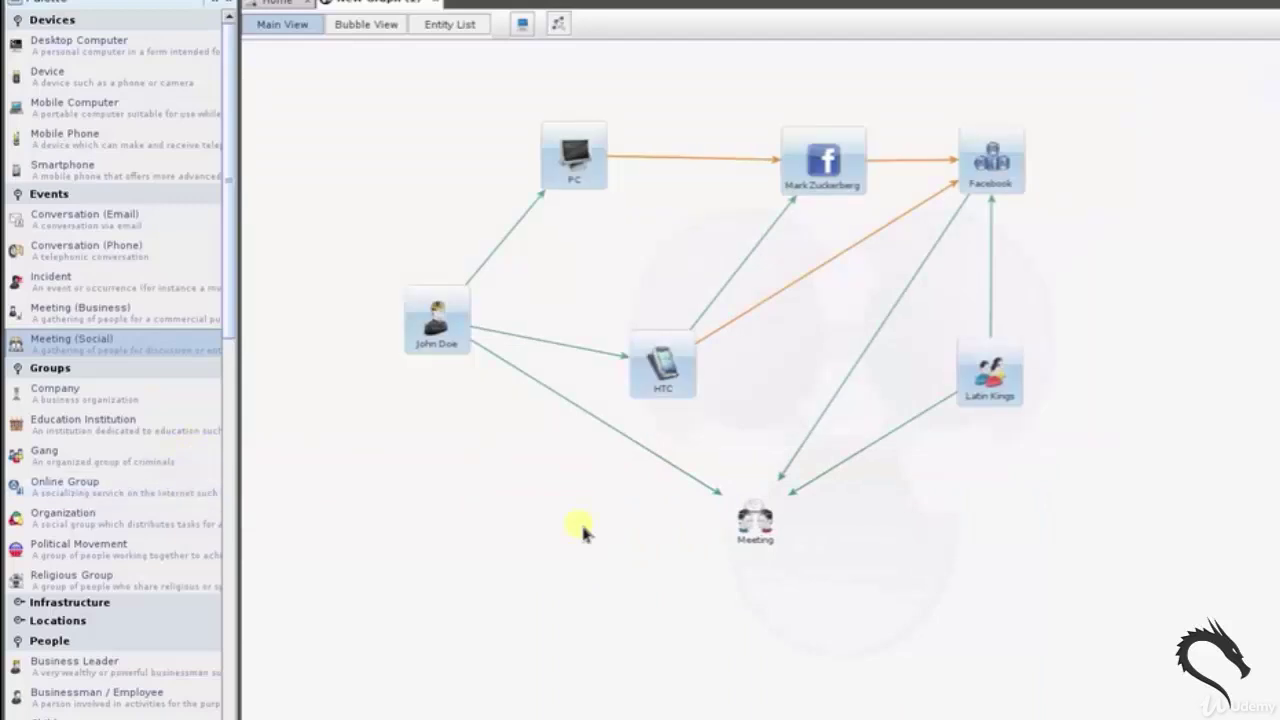
Select every entity to review the completed case graph.
left_click(1149, 318)
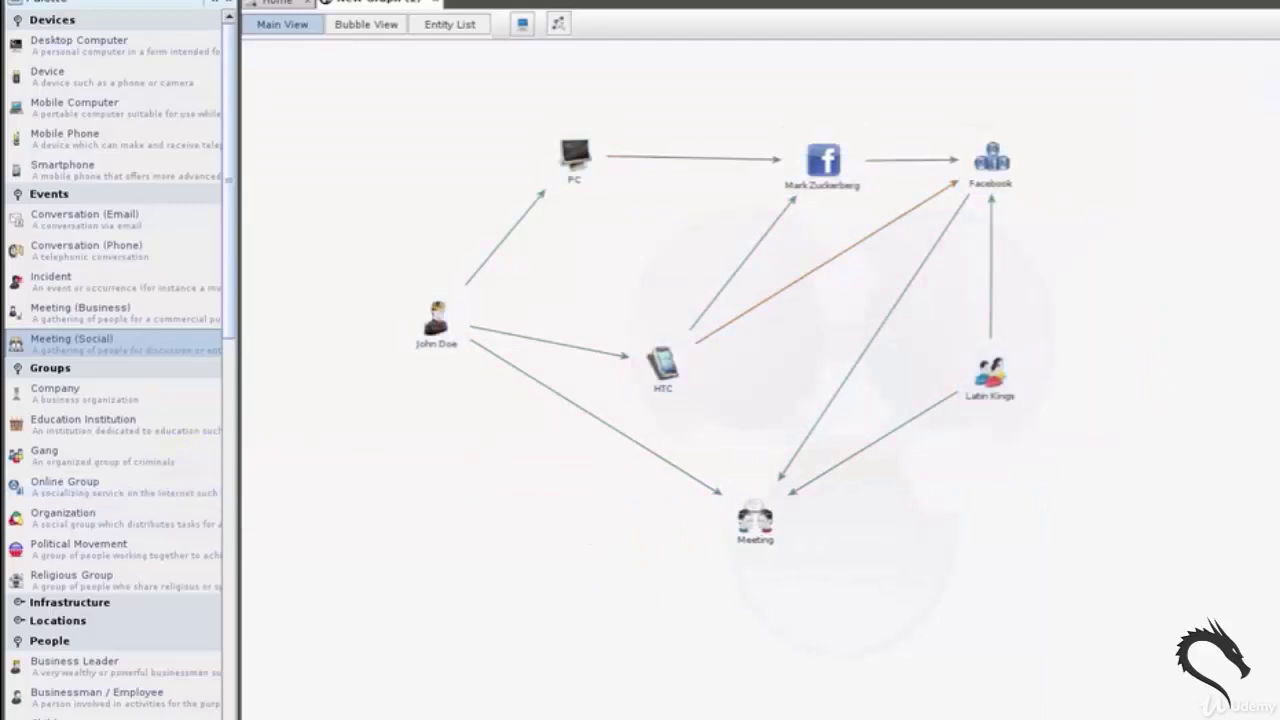
left_click_drag(455, 108, 1158, 622)
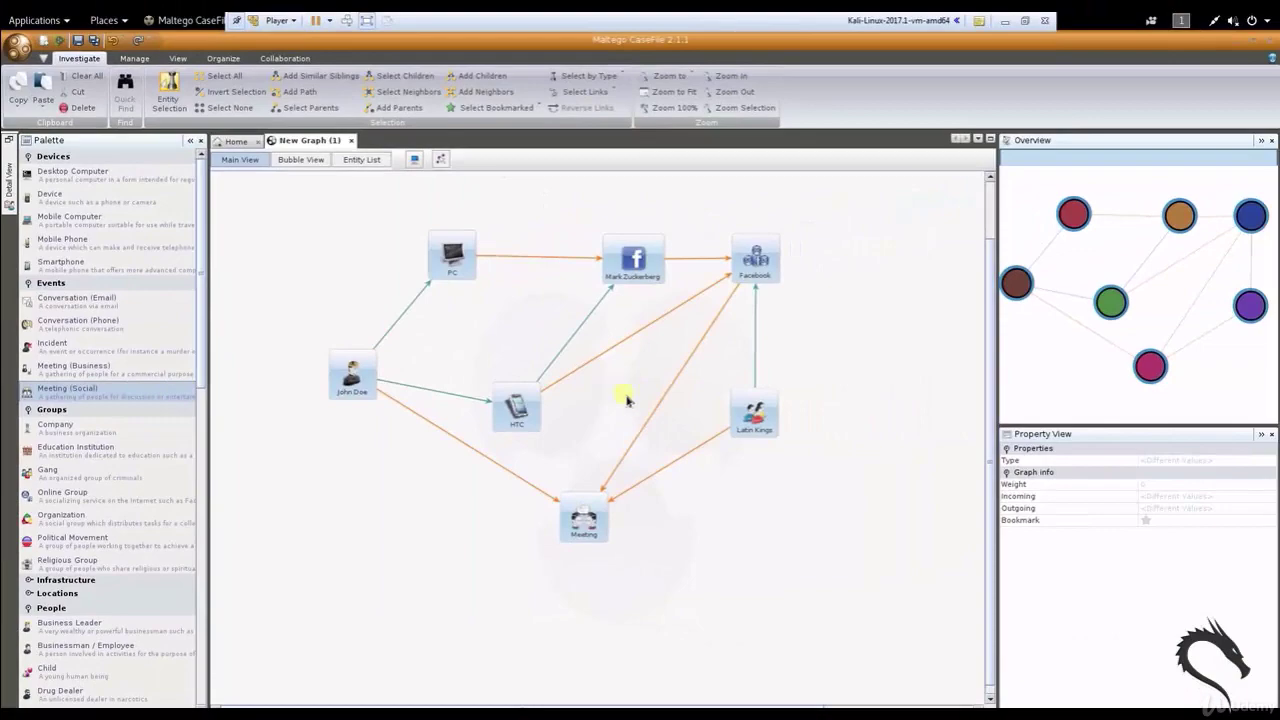
left_click_drag(606, 381, 866, 312)
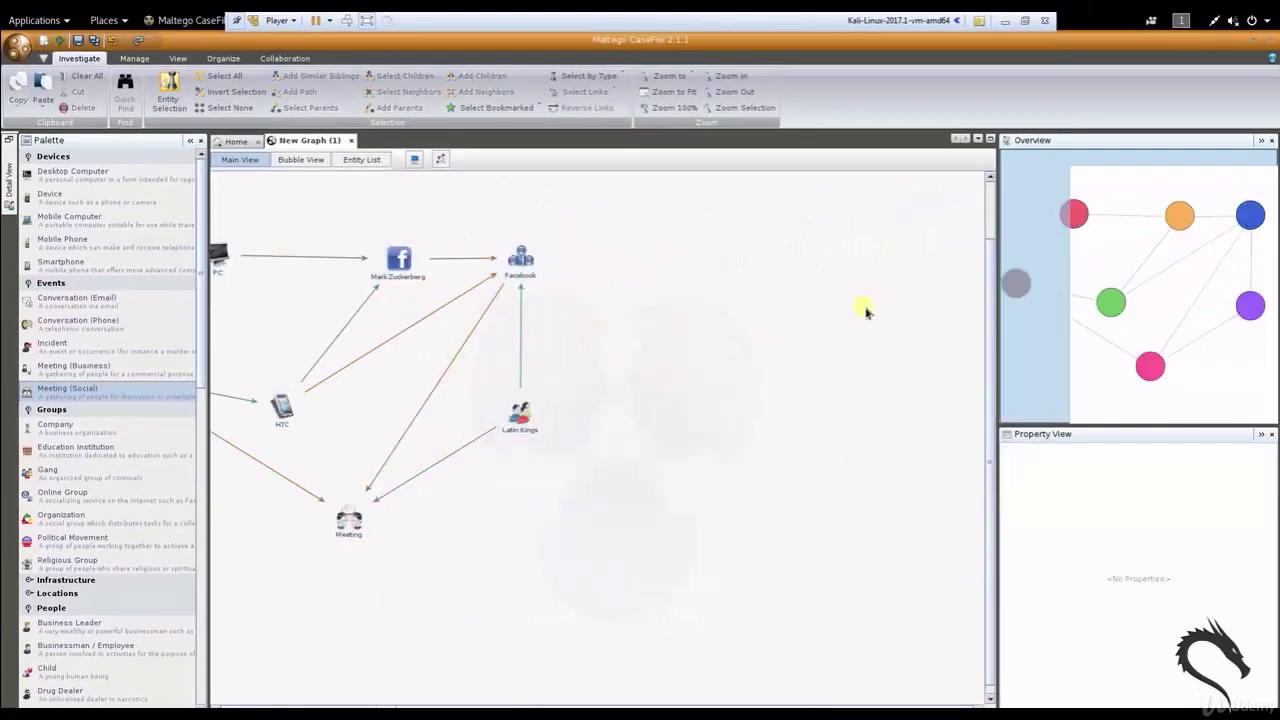